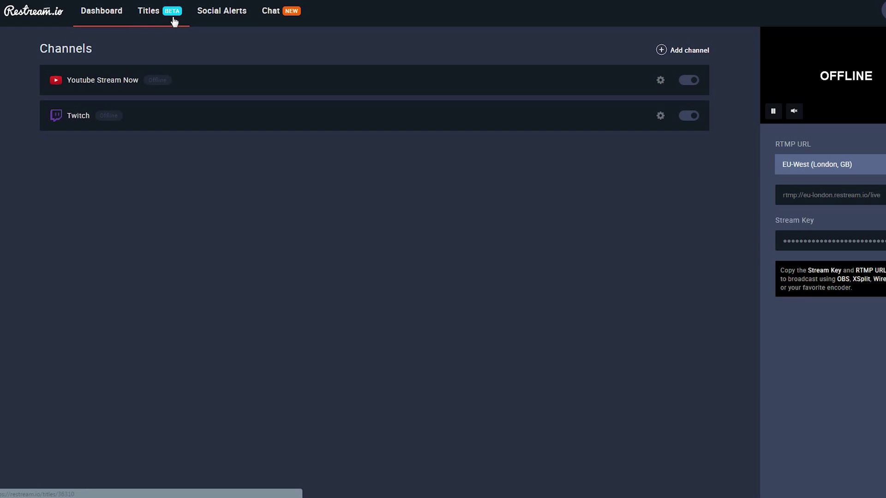
# View the Social Alerts page and check the list of connected channels in Restream Chat
pyautogui.click(231, 12)
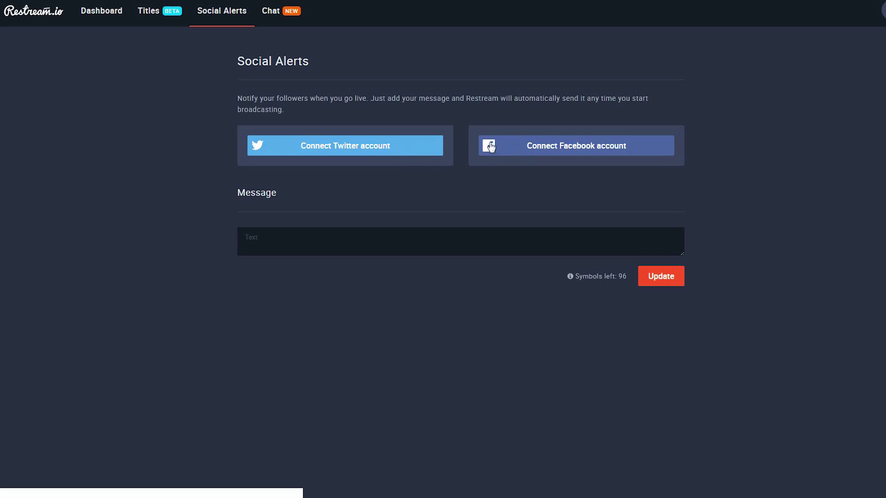
pyautogui.click(273, 16)
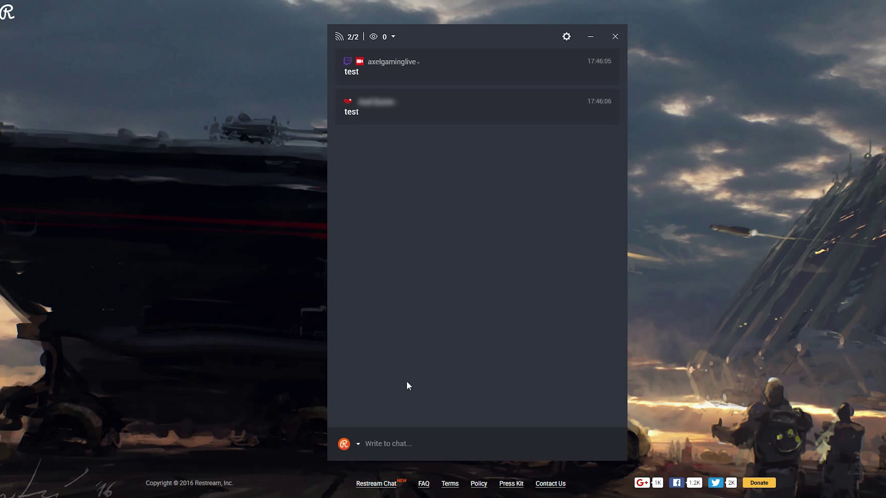
pyautogui.click(396, 35)
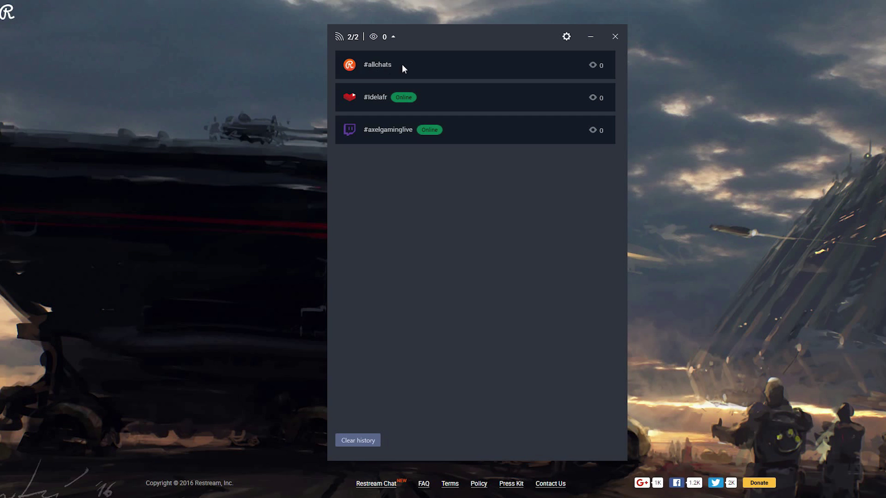
pyautogui.click(393, 37)
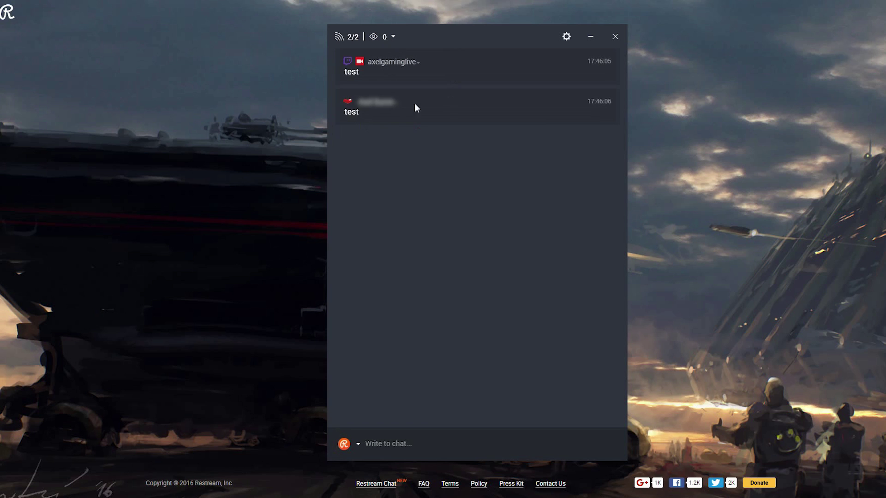
# Send the chat message "test" to #allchats
pyautogui.click(377, 440)
pyautogui.click(356, 442)
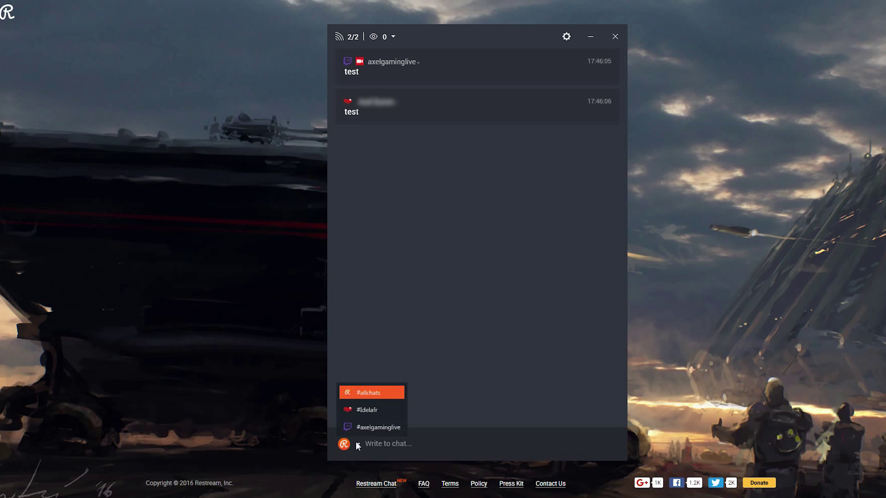
pyautogui.click(369, 393)
pyautogui.write('test')
pyautogui.press('Return')
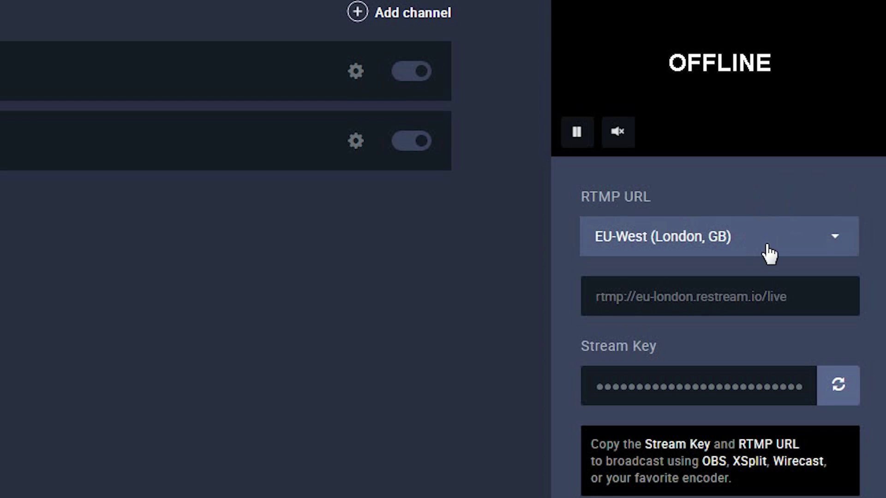
# Examine the available RTMP server locations, and enter ping in a Command Prompt window before closing it
pyautogui.click(783, 246)
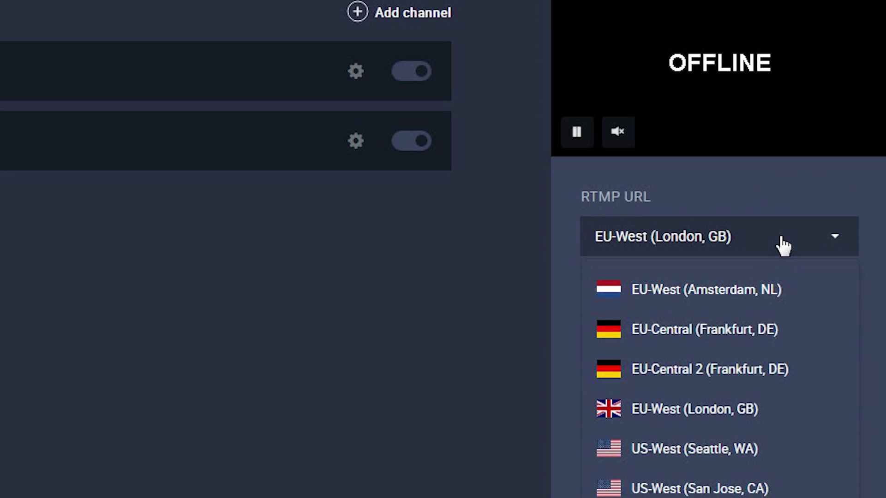
pyautogui.click(783, 246)
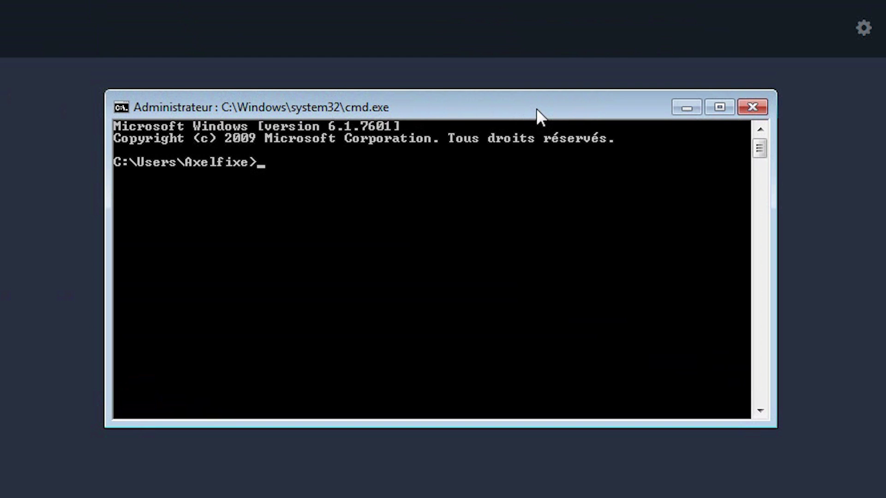
pyautogui.write('ping')
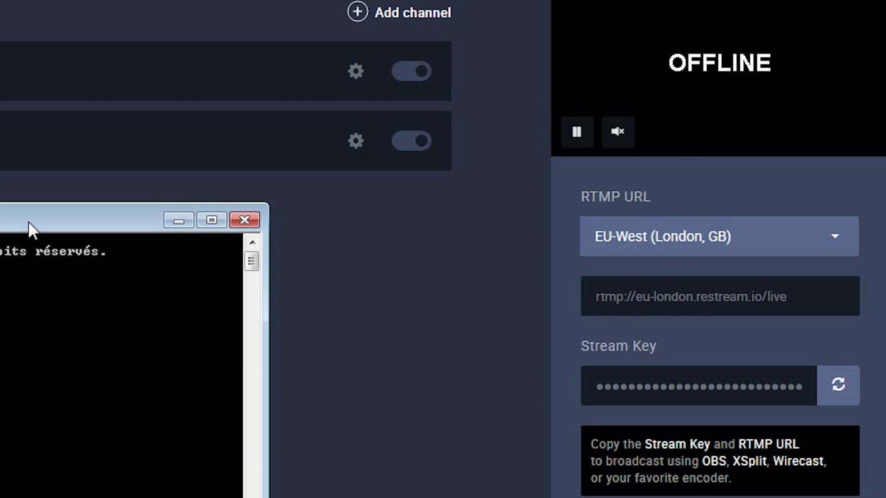
pyautogui.click(244, 220)
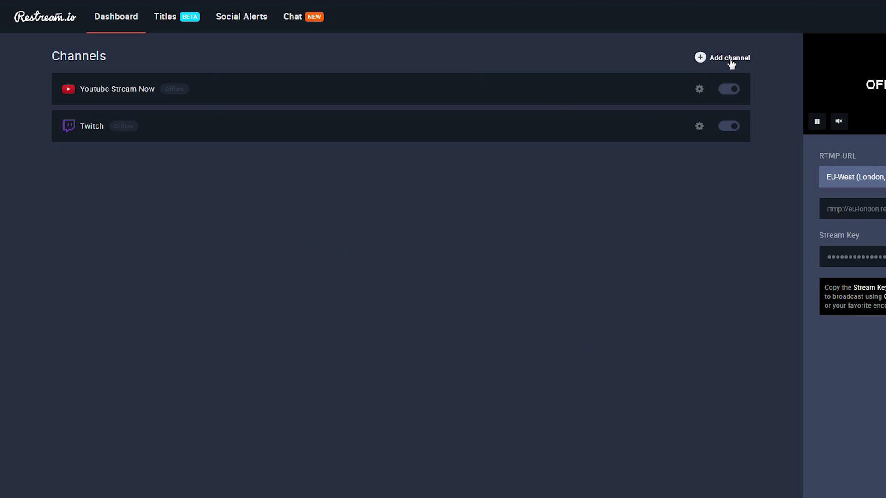
# Start adding a new channel and browse the full list of supported streaming platforms
pyautogui.click(731, 63)
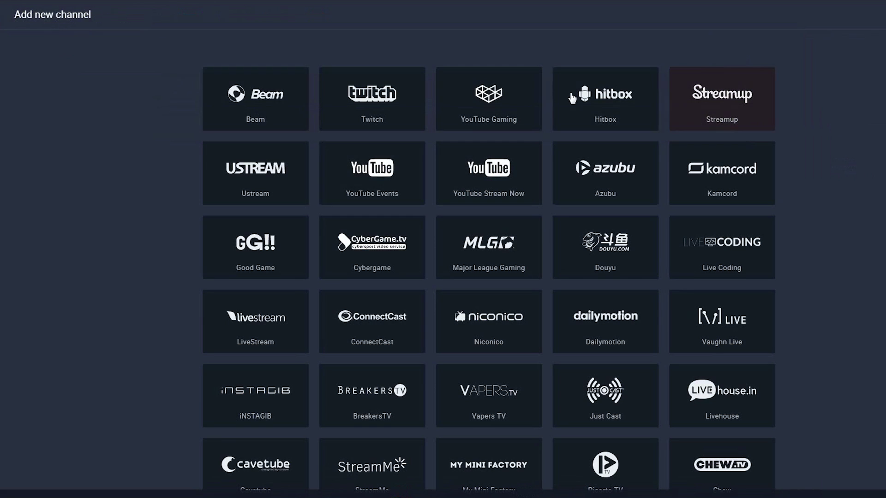
pyautogui.scroll(-1, 439, 375)
pyautogui.scroll(-3, 573, 360)
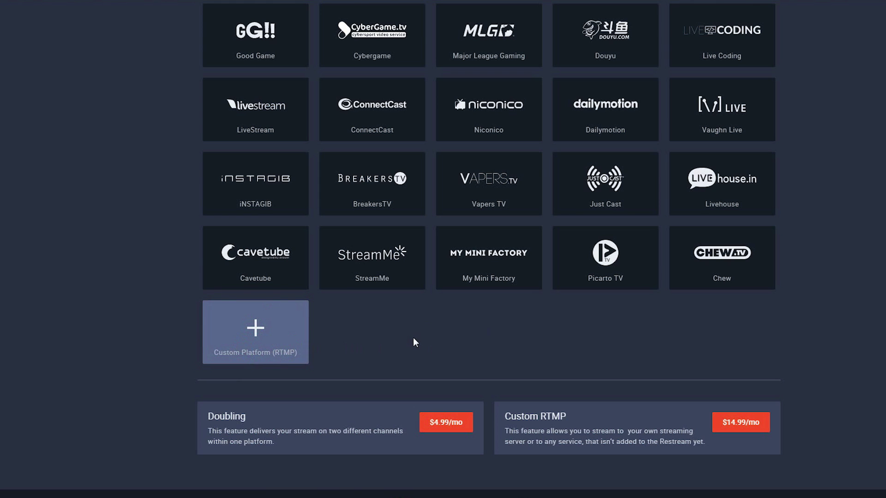
pyautogui.scroll(3, 555, 342)
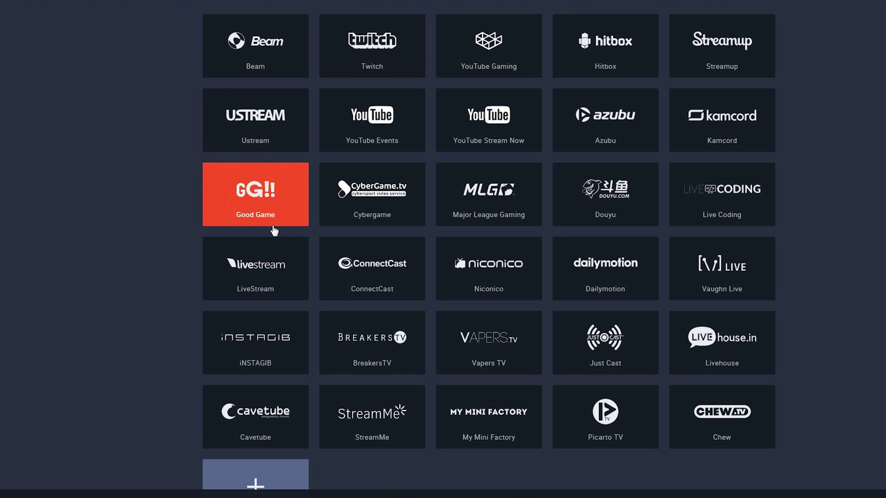
pyautogui.scroll(1, 314, 212)
pyautogui.scroll(-1, 314, 212)
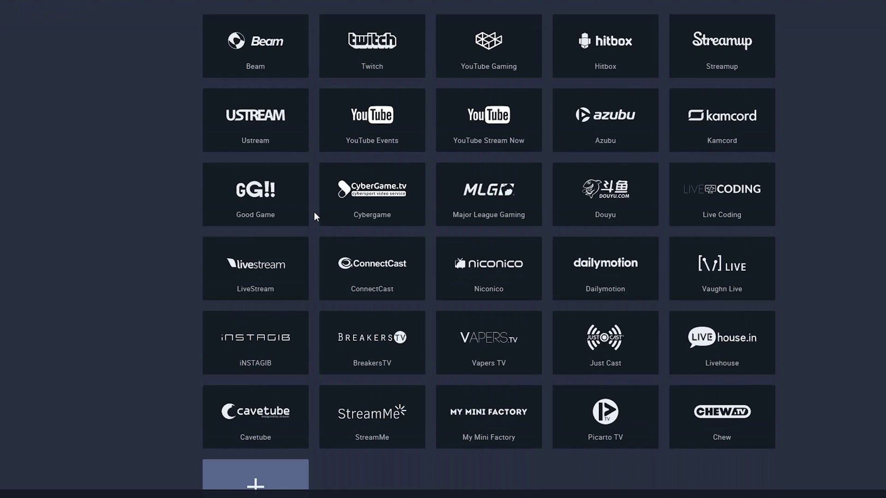
# Open the Dailymotion form for a new channel and examine its server options without adding the channel
pyautogui.click(629, 268)
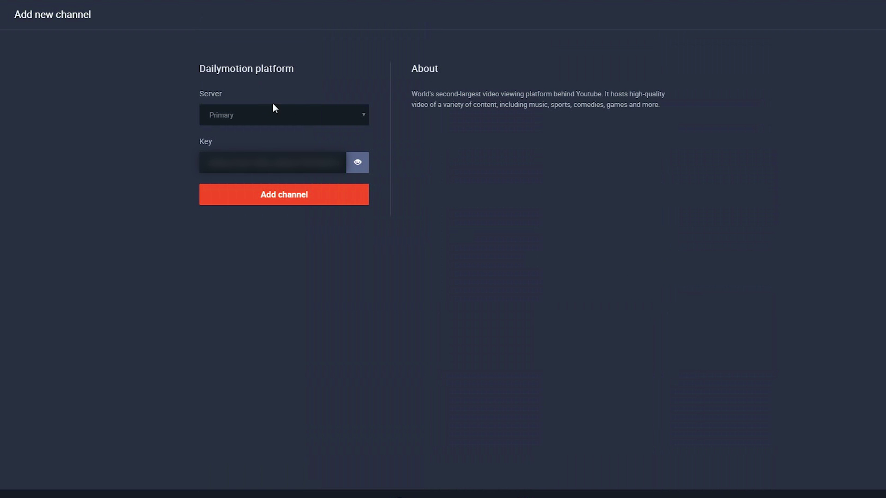
pyautogui.click(336, 116)
pyautogui.click(313, 131)
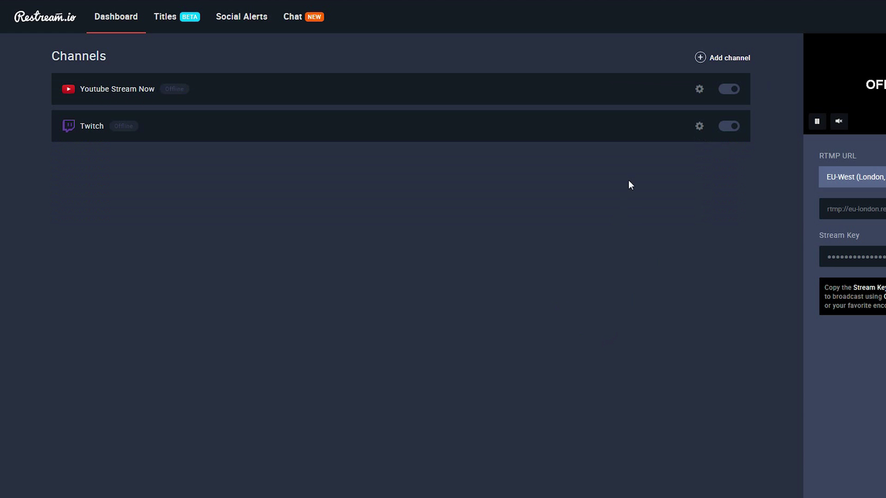
# Review the server, stream key and URL settings of the Youtube Stream Now channel and close them without saving
pyautogui.click(698, 89)
pyautogui.click(651, 119)
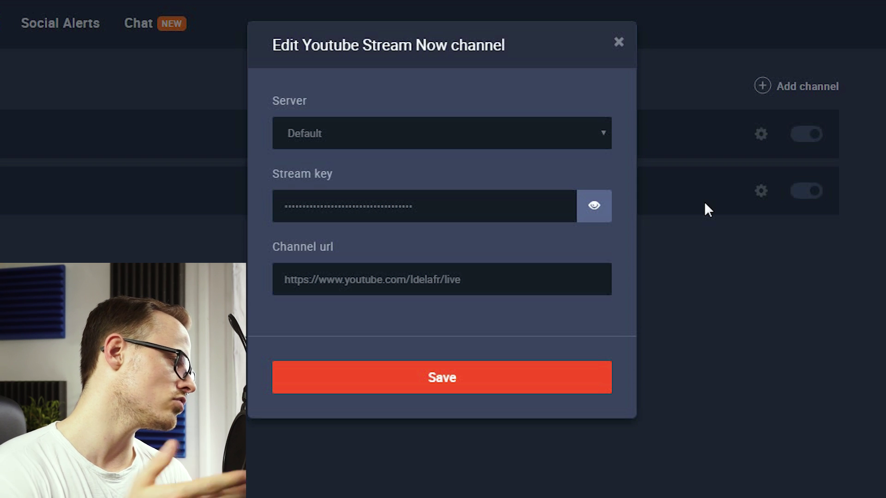
pyautogui.click(619, 44)
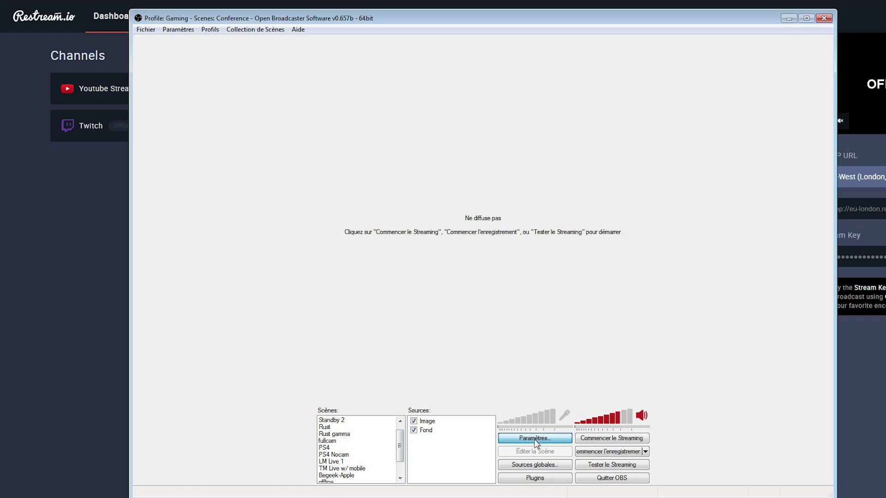
# In the Open Broadcaster Software settings, try the profile name "nouveau", but select the existing Multistream profile instead
pyautogui.click(534, 438)
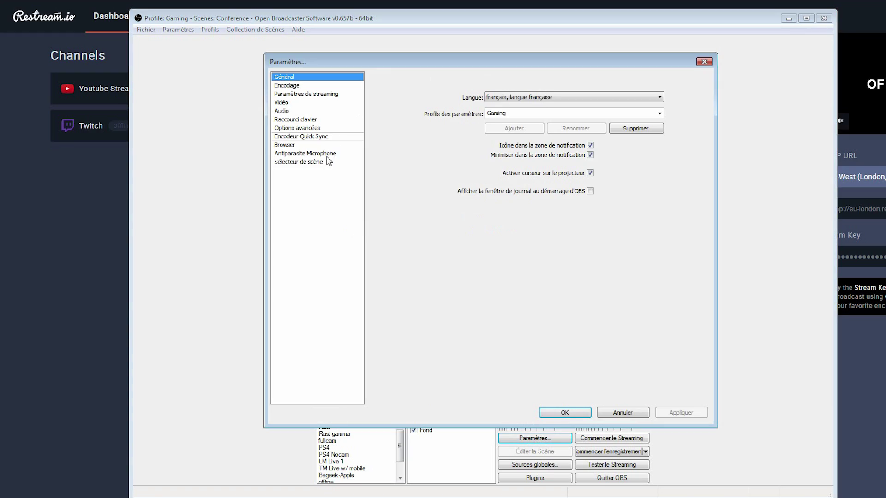
pyautogui.doubleClick(506, 114)
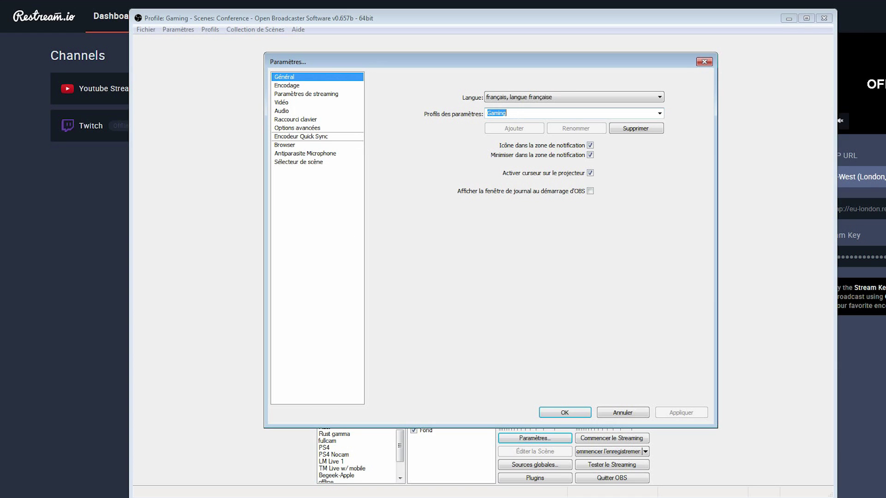
pyautogui.write('nouveau')
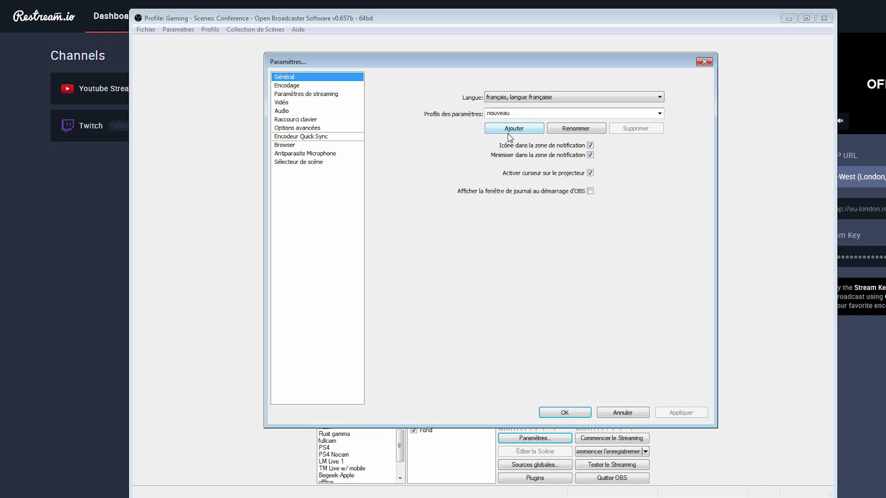
pyautogui.click(660, 113)
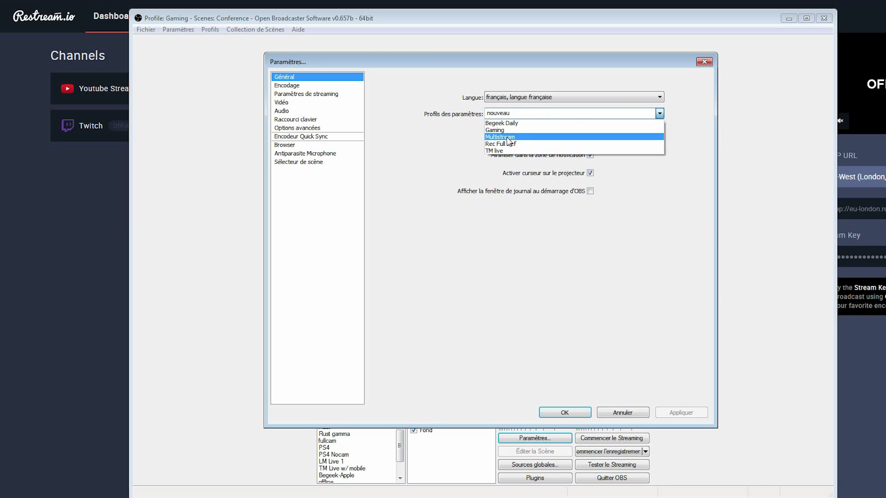
pyautogui.click(506, 138)
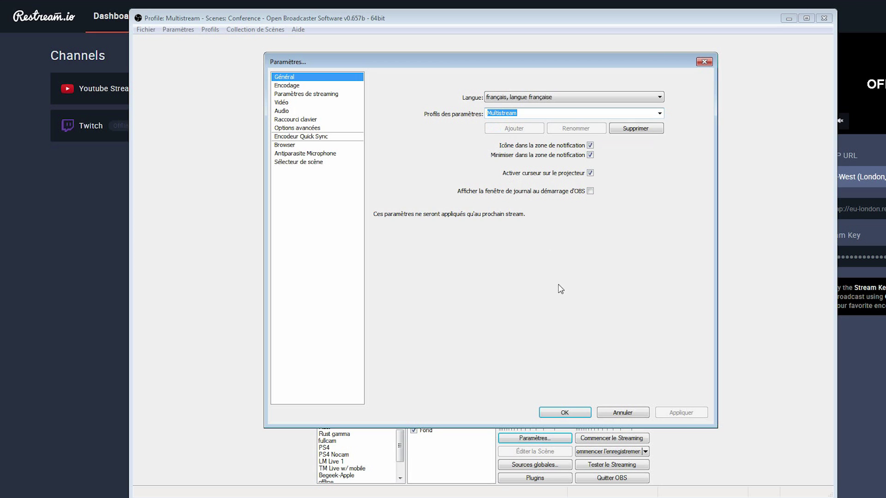
# Review the Multistream profile's encoding, streaming and video settings, and close the settings without applying changes
pyautogui.click(299, 86)
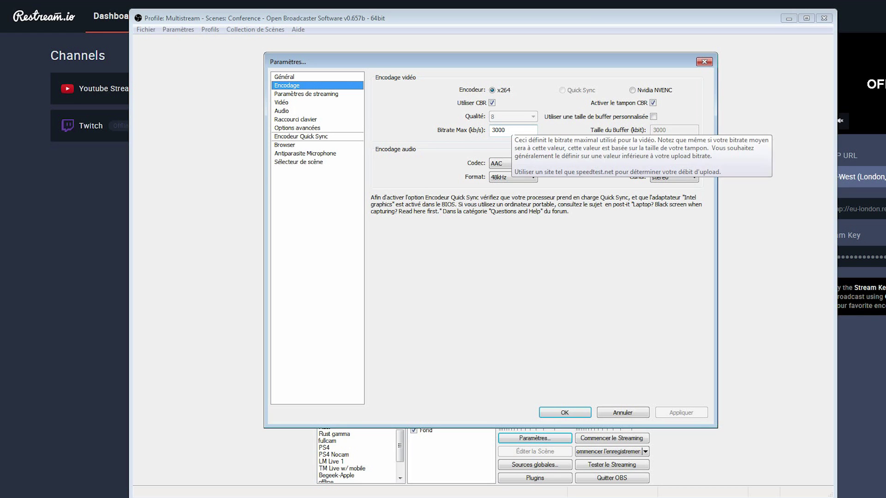
pyautogui.click(309, 95)
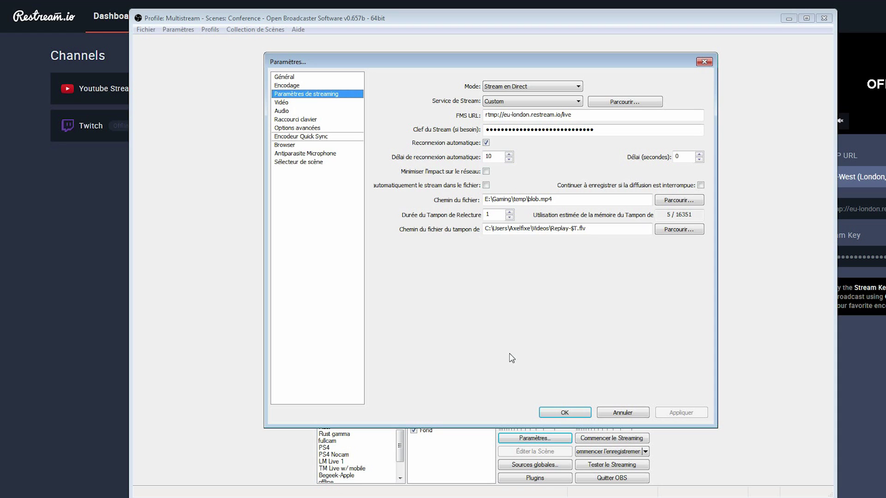
pyautogui.click(283, 103)
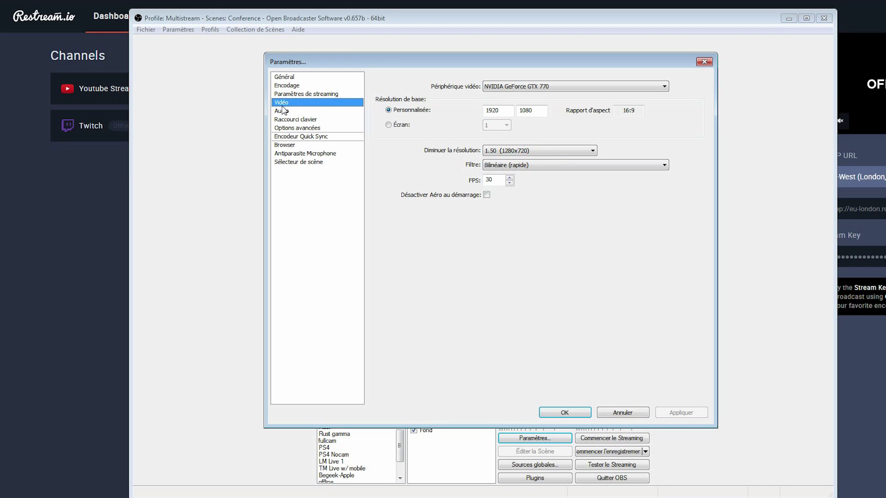
pyautogui.click(602, 412)
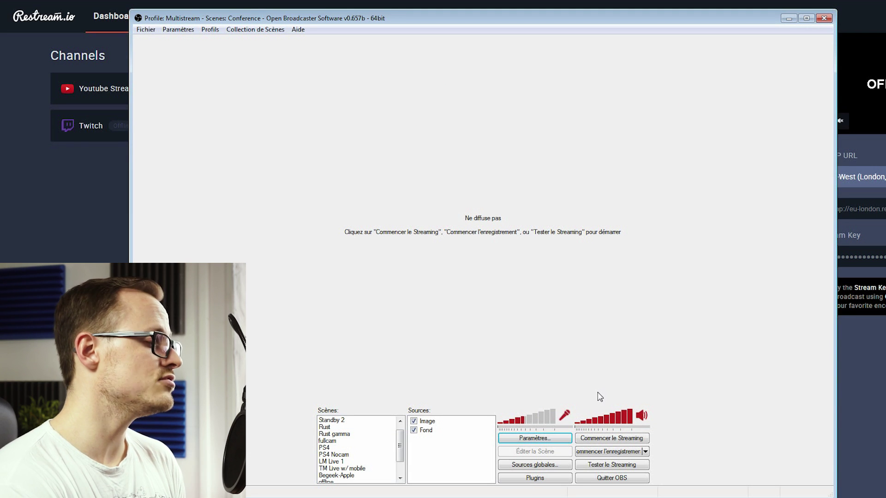